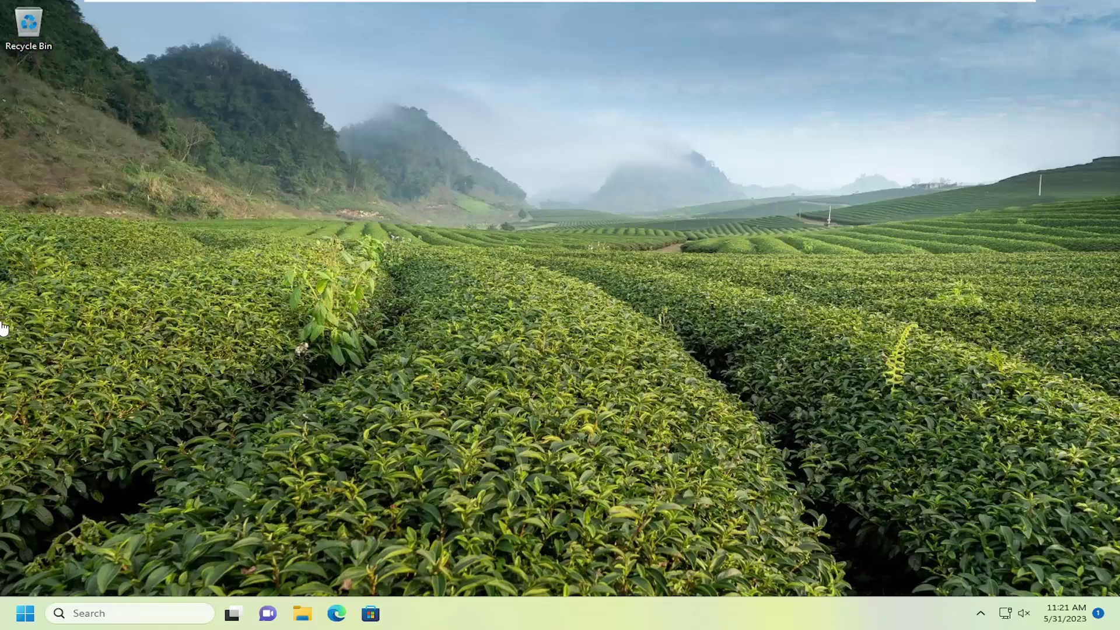
Step: Search for regedit and launch Registry Editor as administrator
left_click(79, 613)
type("regedit")
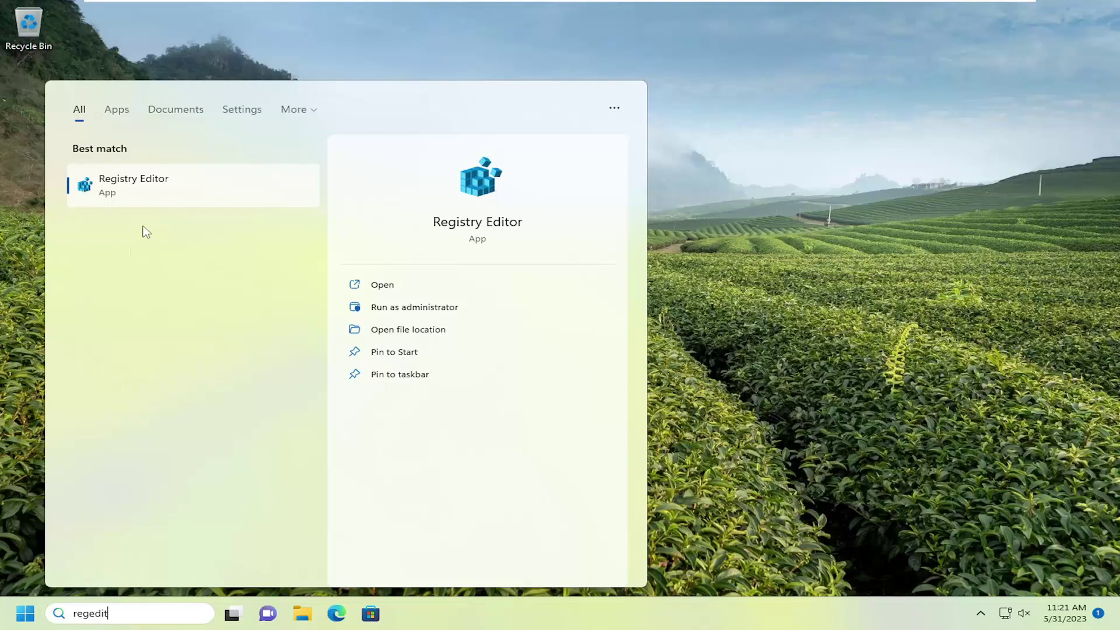
right_click(125, 187)
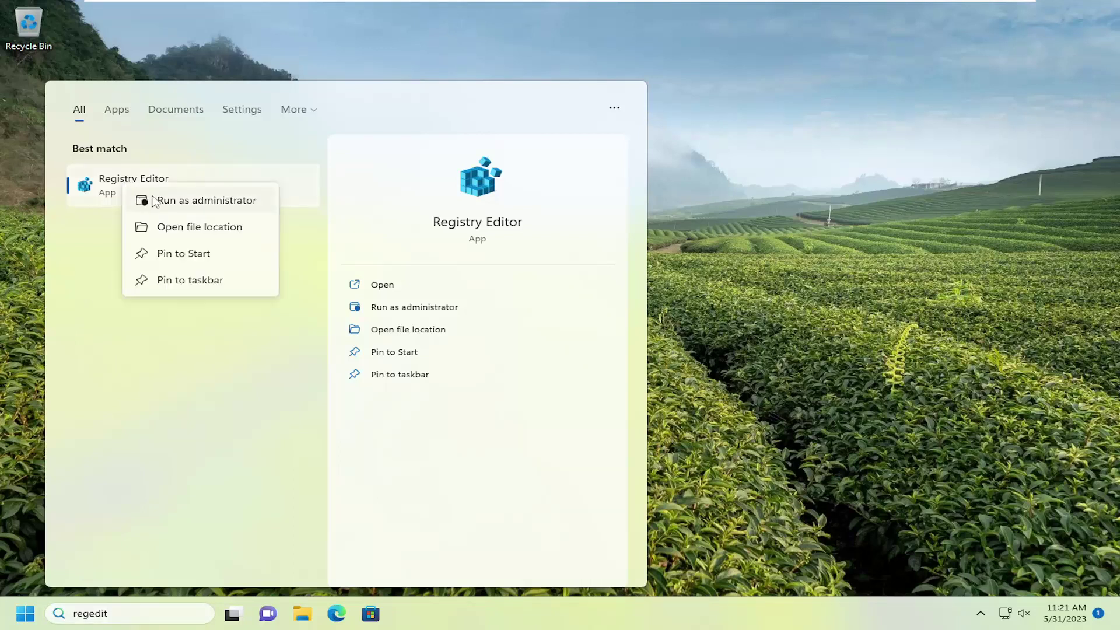
left_click(188, 202)
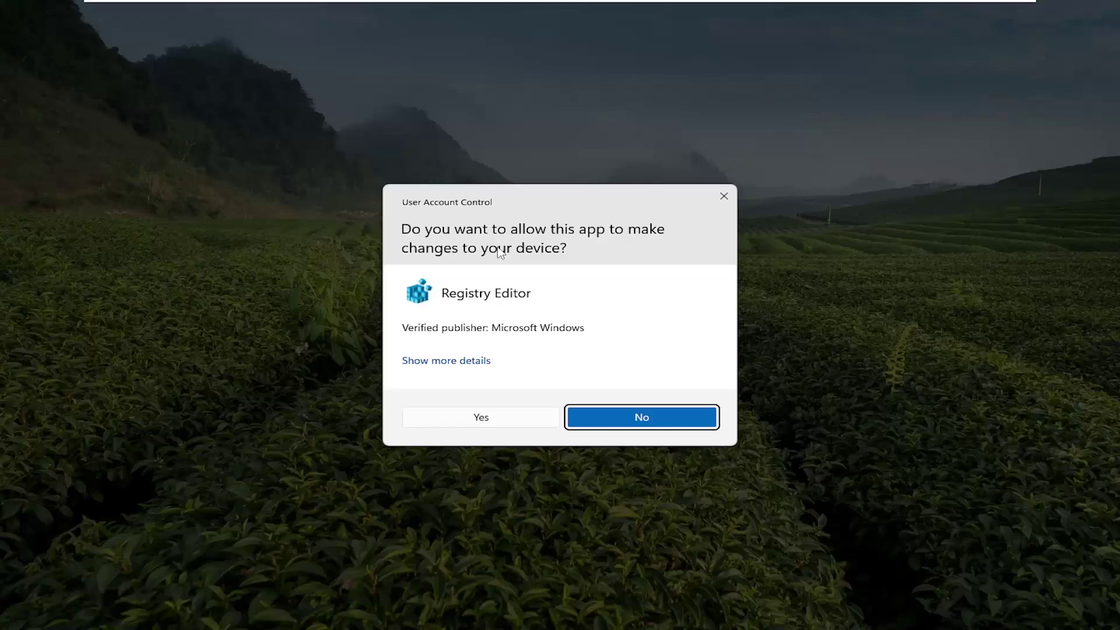
left_click(470, 422)
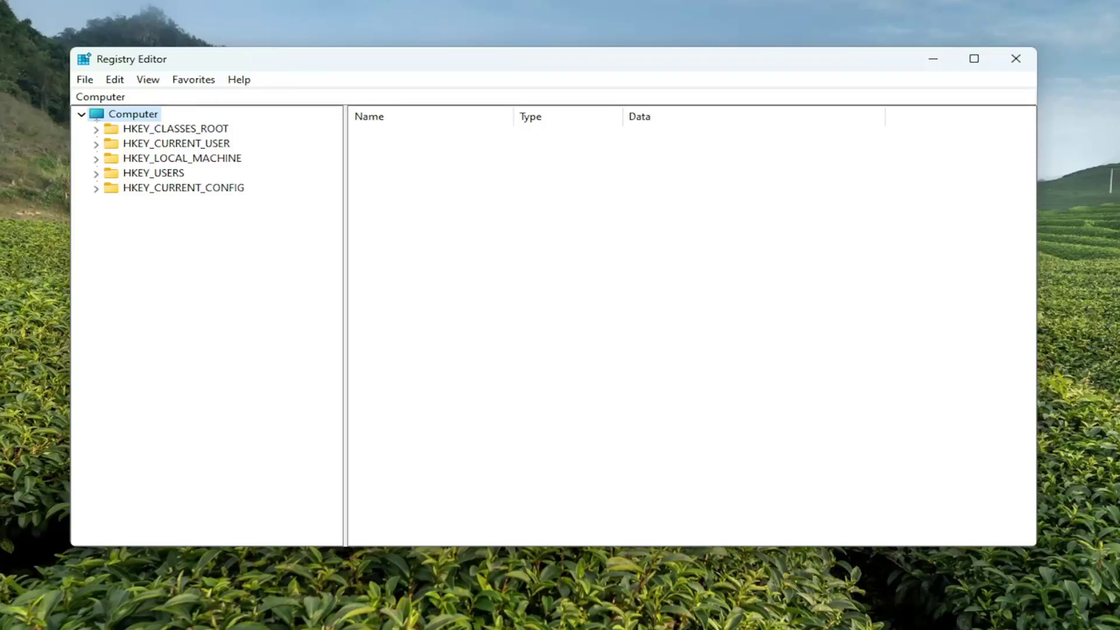
left_click(85, 80)
left_click(98, 117)
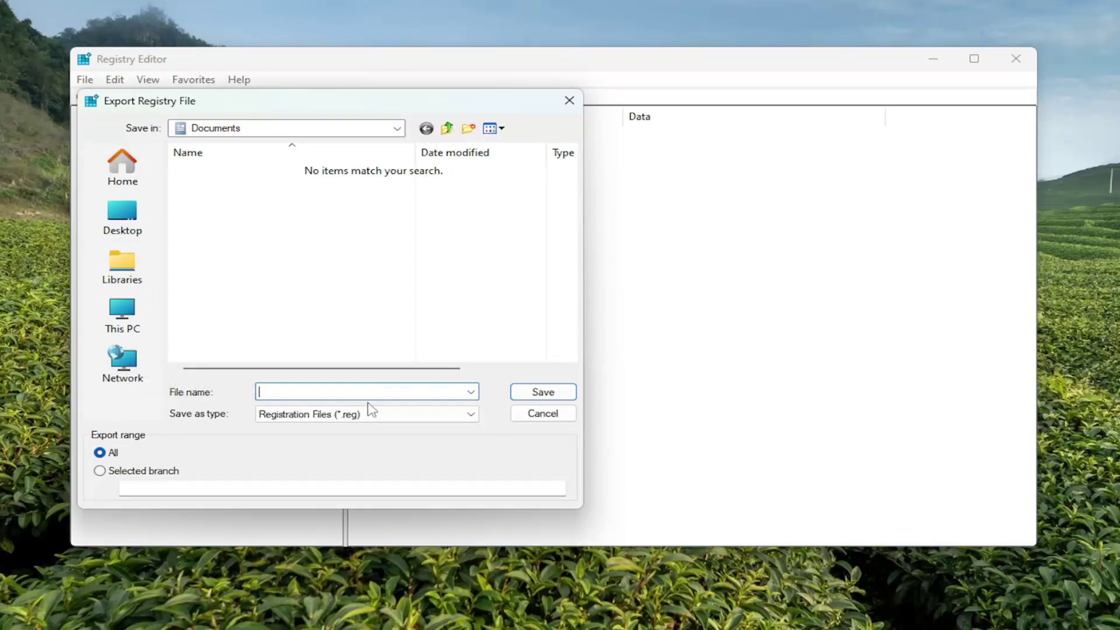
left_click(543, 413)
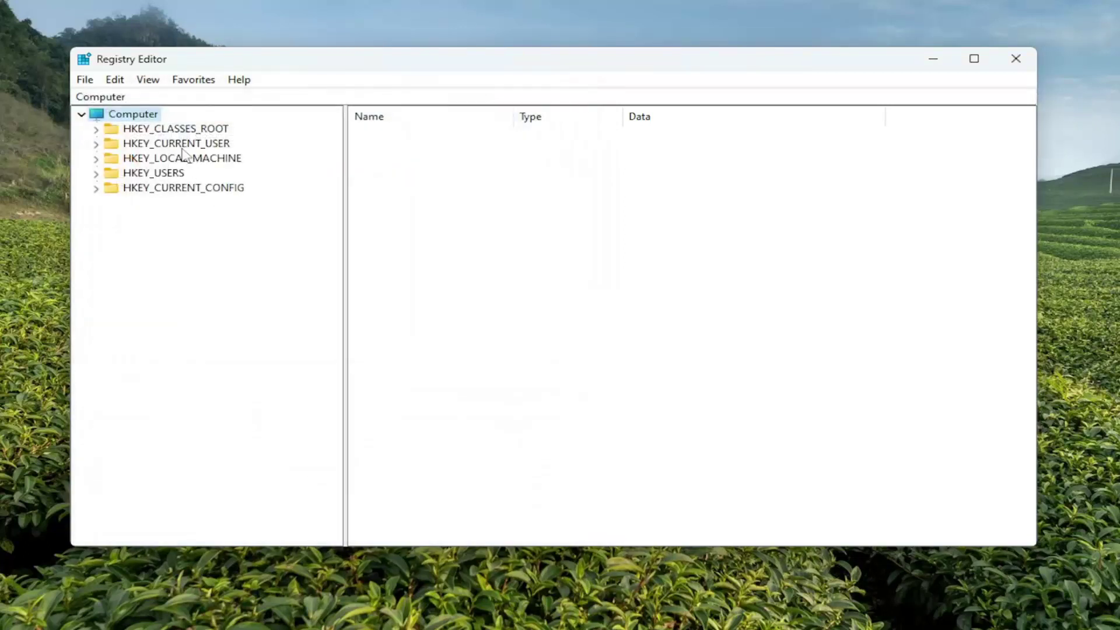
left_click(85, 80)
left_click(113, 98)
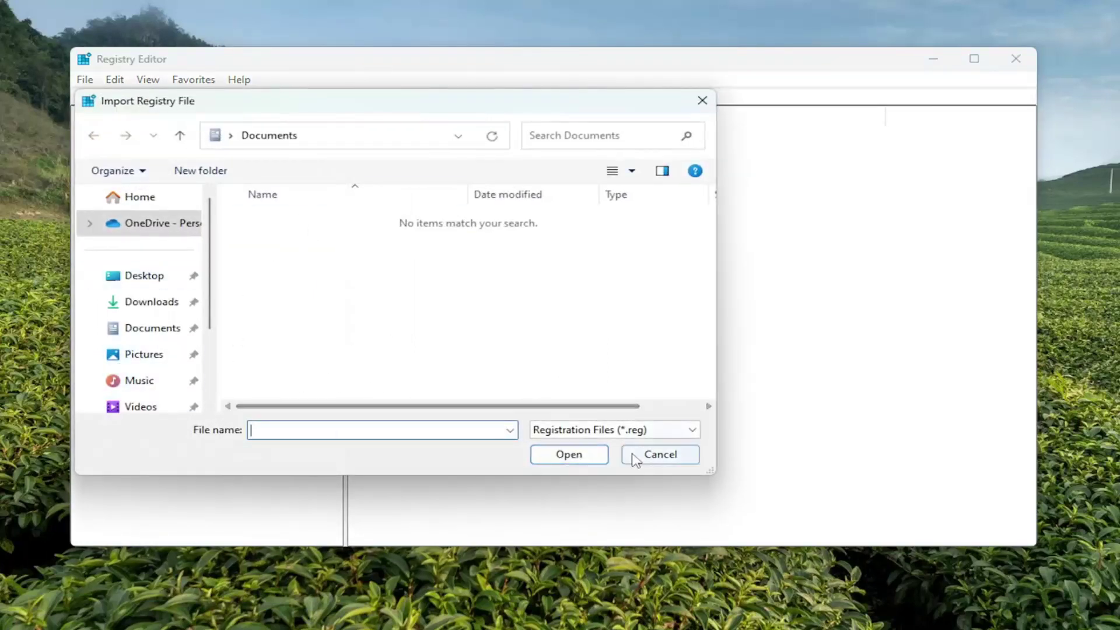
left_click(666, 457)
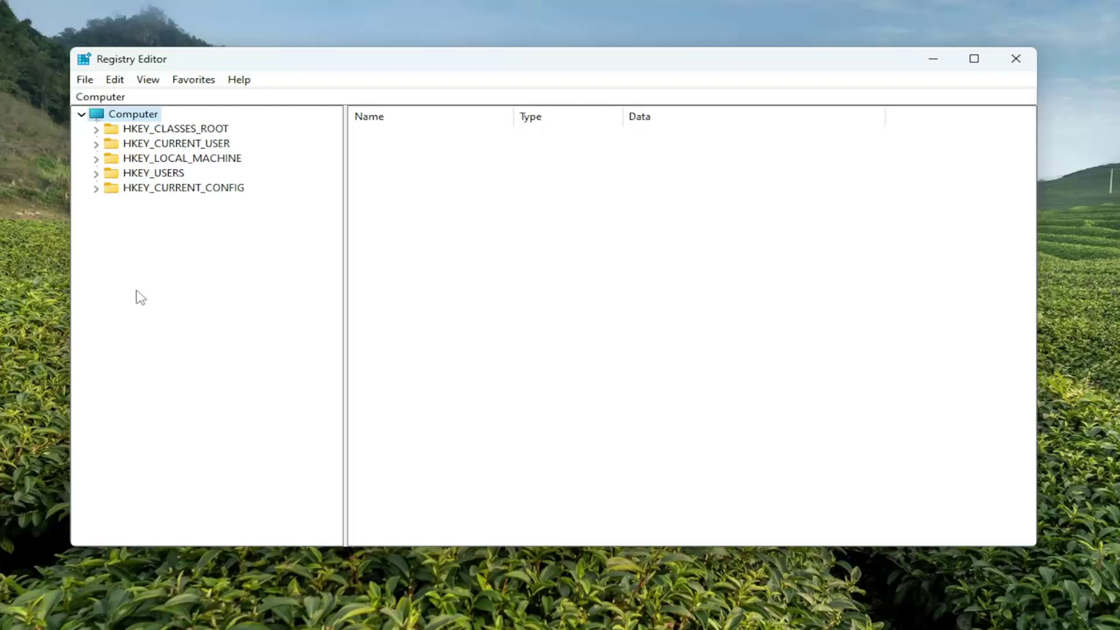
Step: Navigate to HKEY_LOCAL_MACHINE\SOFTWARE\Microsoft\Windows\CurrentVersion\Policies\System to show its values
double_click(216, 164)
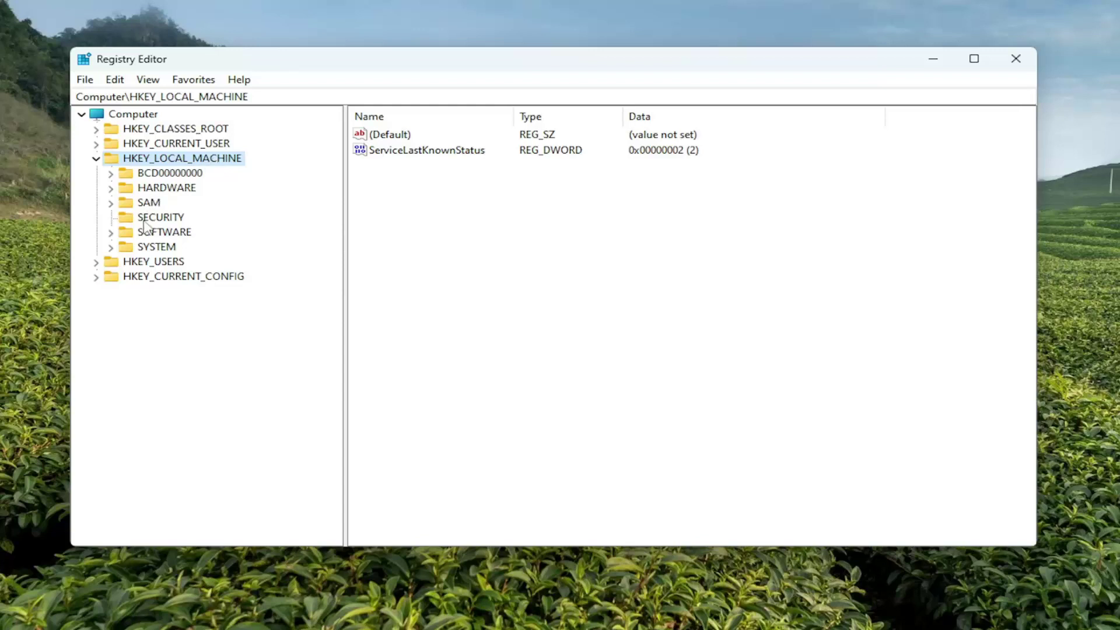
double_click(144, 233)
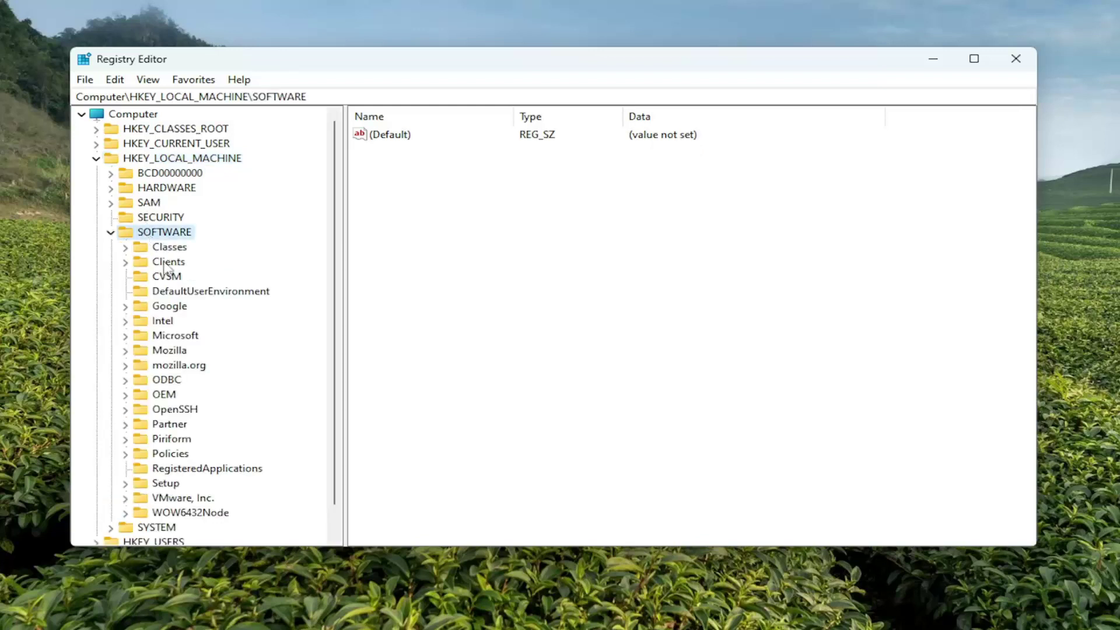
left_click(182, 337)
double_click(182, 340)
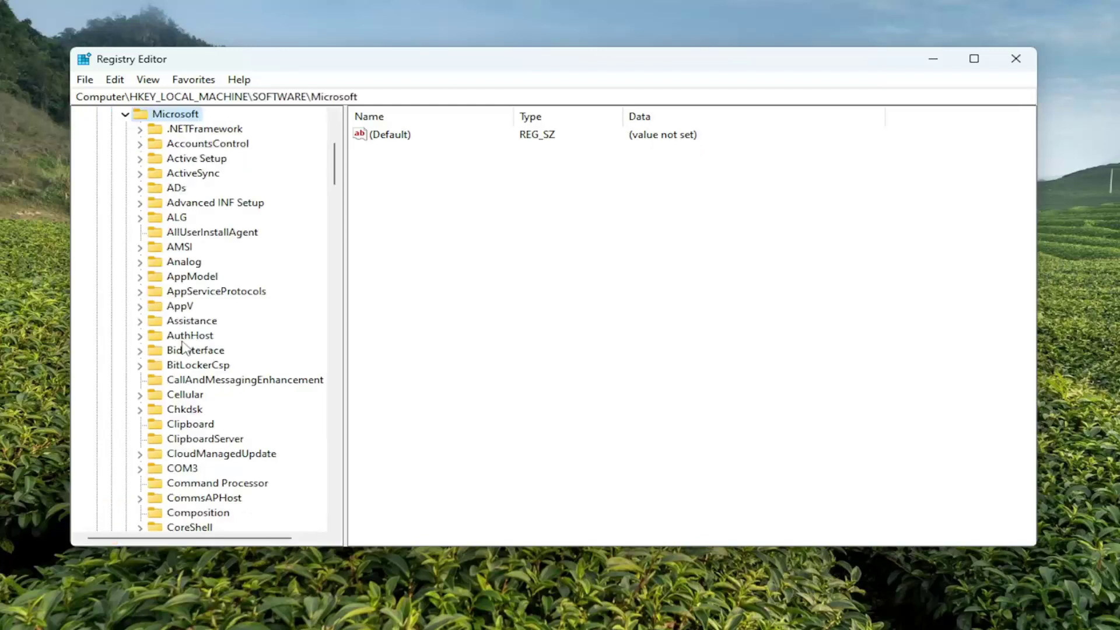
scroll(186, 345, "down", 9)
scroll(193, 337, "down", 9)
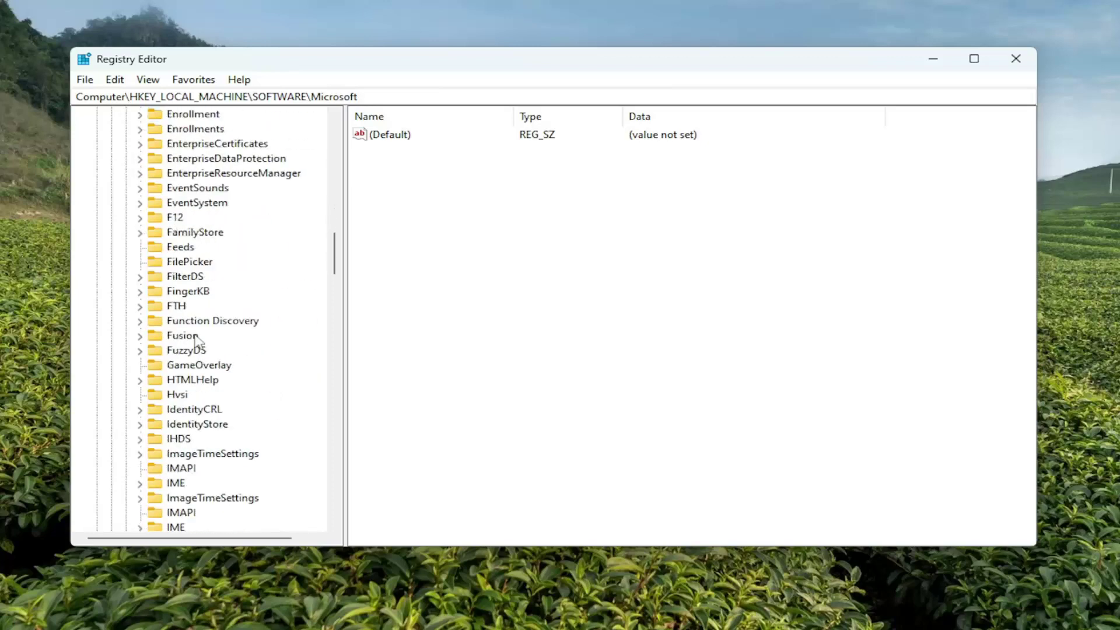
scroll(197, 342, "down", 9)
scroll(198, 341, "down", 5)
scroll(199, 346, "down", 10)
scroll(201, 350, "down", 8)
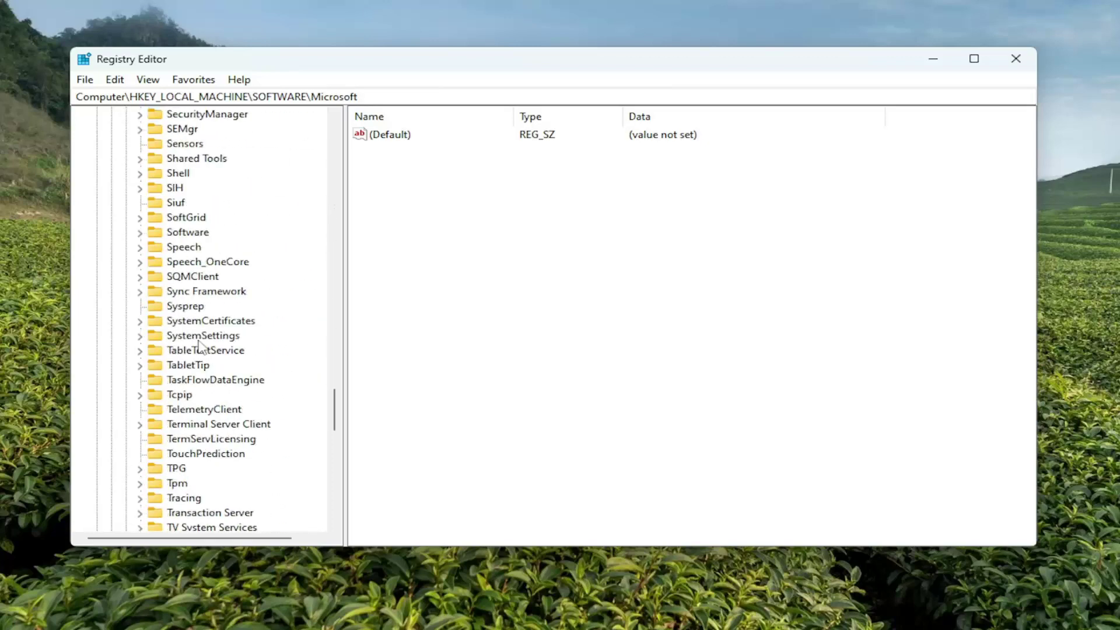
scroll(200, 356, "down", 5)
scroll(200, 354, "down", 3)
double_click(187, 411)
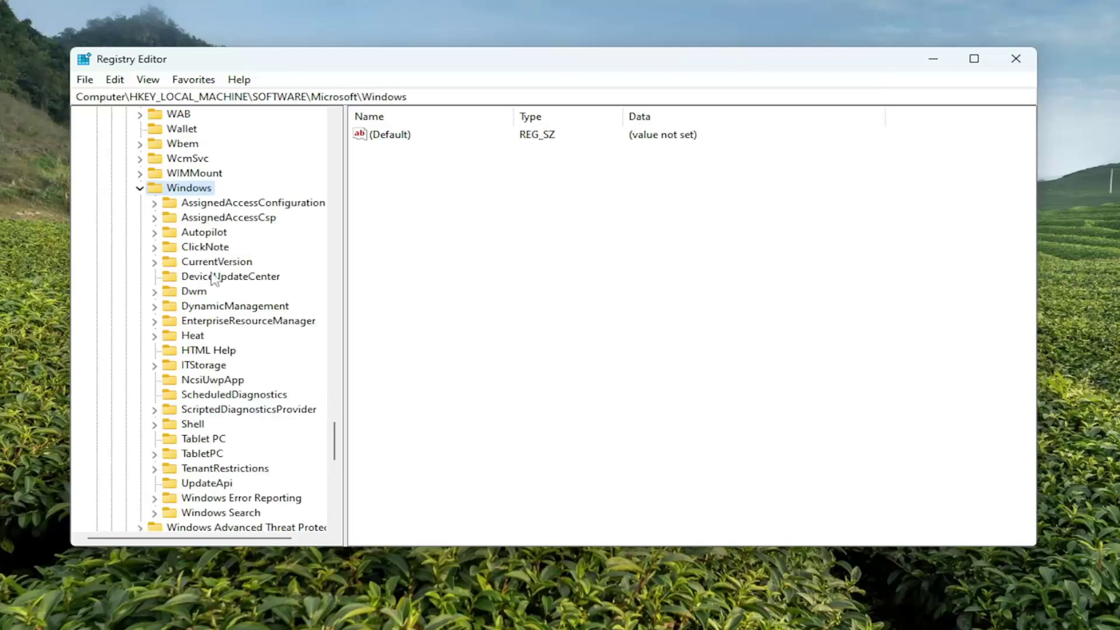
double_click(204, 263)
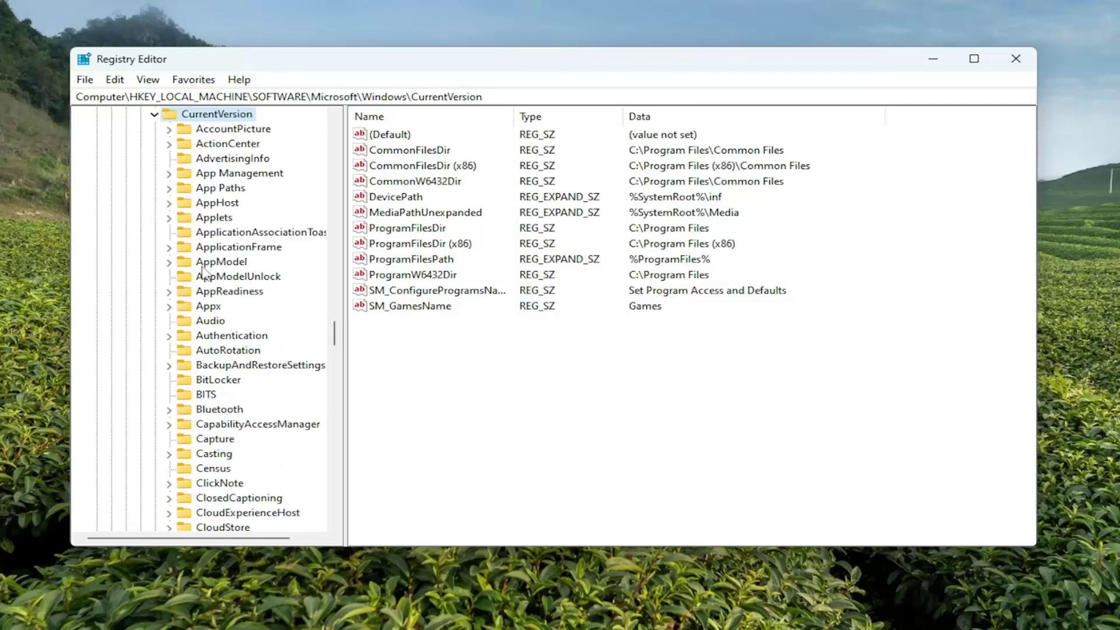
scroll(206, 267, "down", 4)
scroll(205, 276, "down", 5)
scroll(206, 284, "down", 6)
scroll(204, 293, "down", 7)
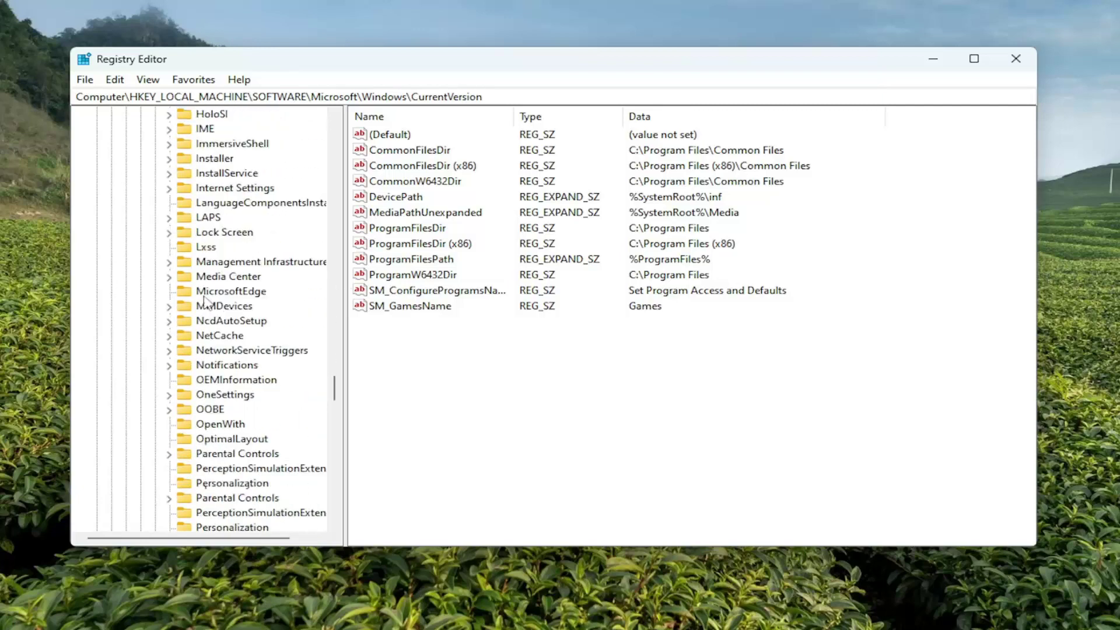
scroll(205, 297, "down", 5)
double_click(205, 307)
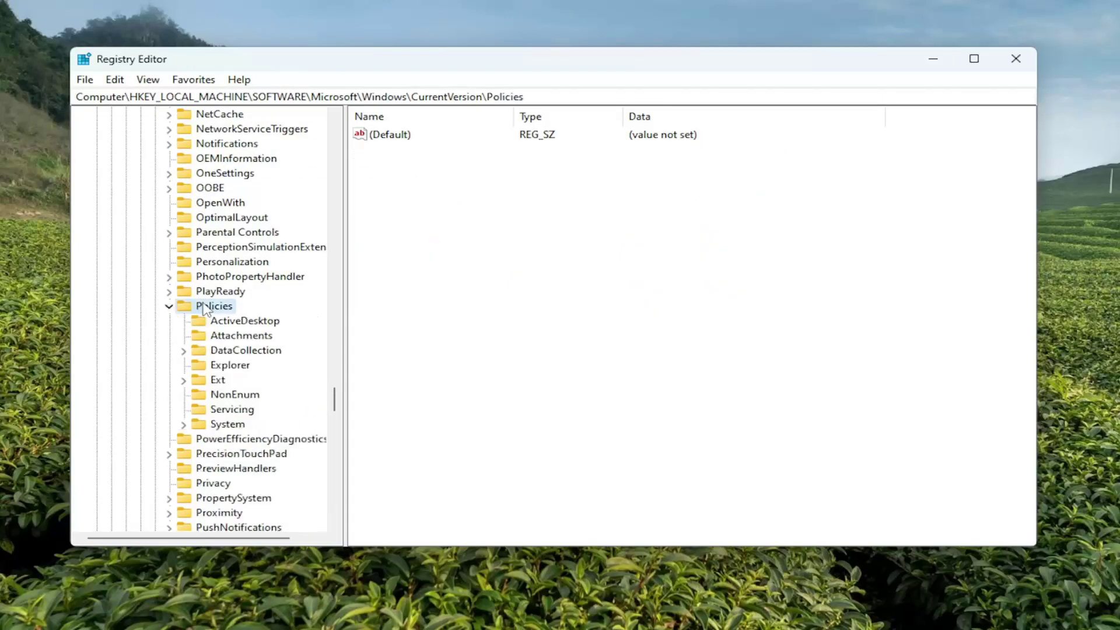
left_click(229, 425)
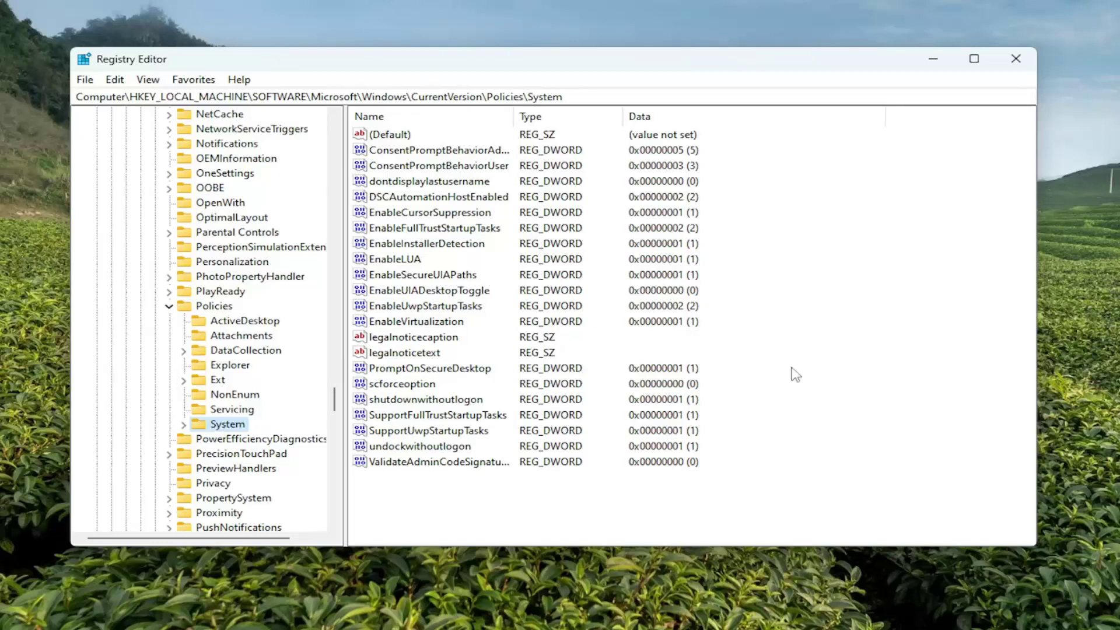
Step: Change the legalnoticecaption data to 'ATTENTION'
double_click(387, 337)
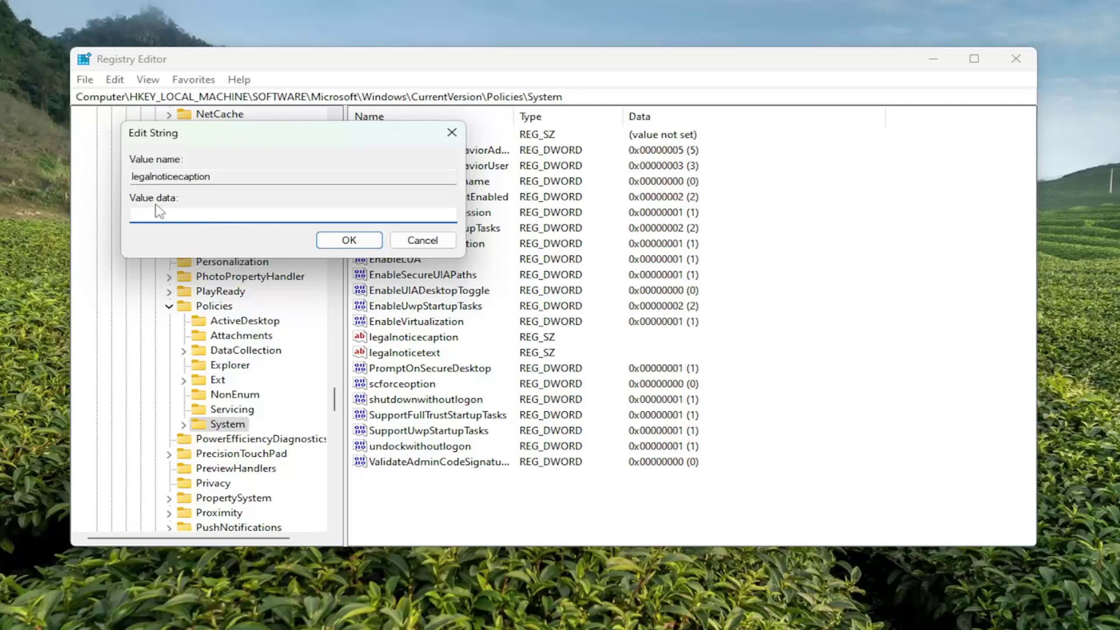
type("MD")
key("BackSpace")
key("BackSpace")
key("BackSpace")
type("TTENTION")
left_click(348, 240)
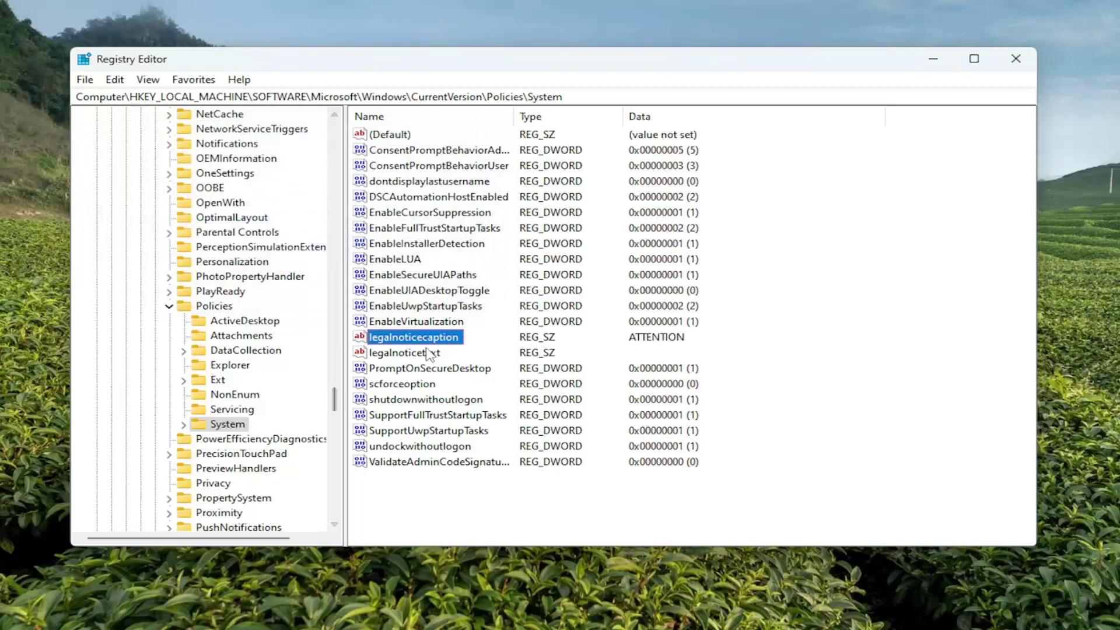
Step: Set legalnoticetext to 'MDTechVideos is the best tech YouTuber there ever has been or ever will be.'
left_click(411, 353)
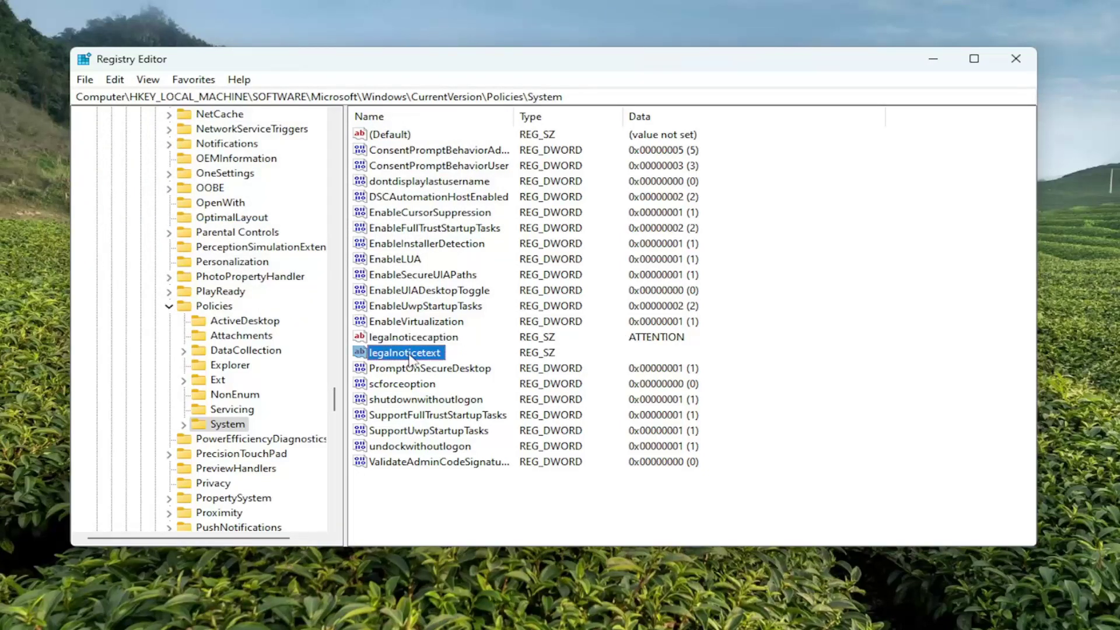
double_click(412, 353)
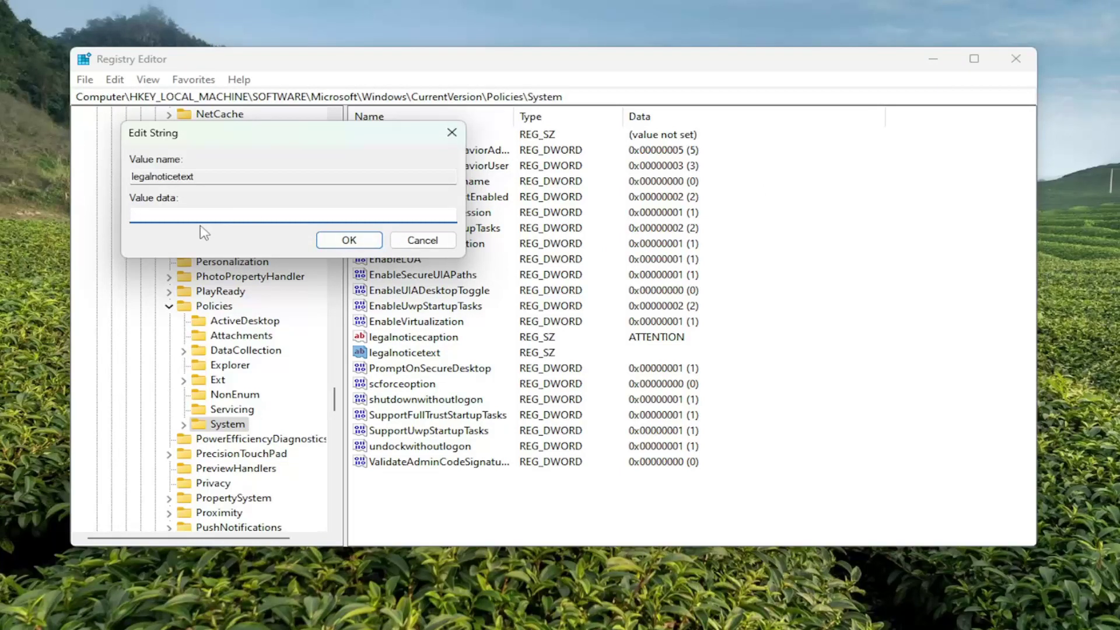
type("MD")
type("TechVideos is the ")
type("best tech")
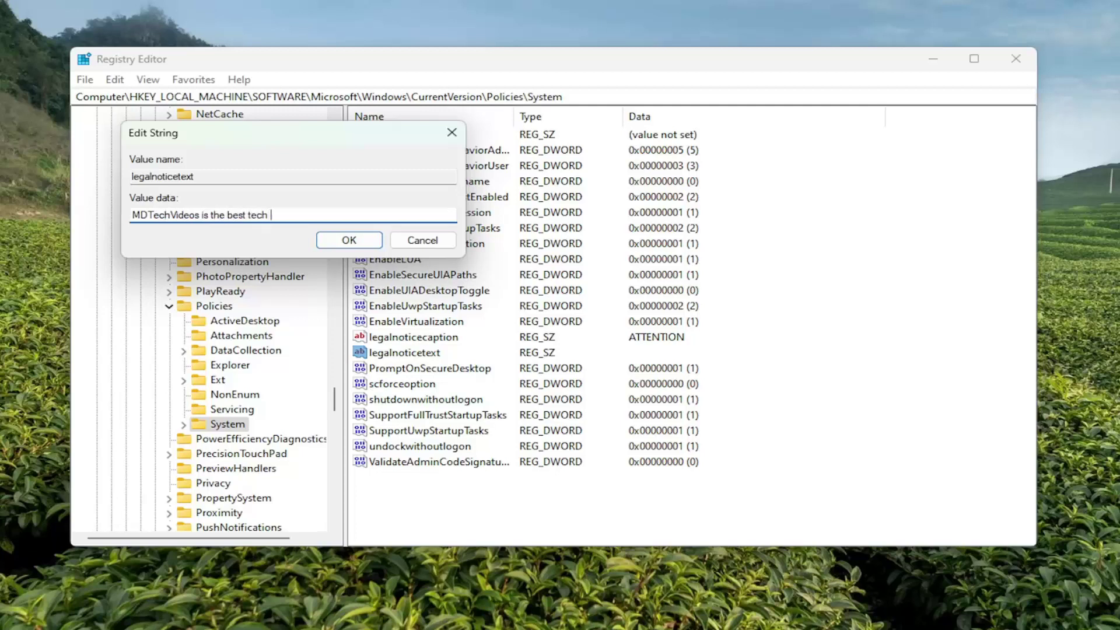
type("uber ther")
type("e")
type("r has")
type(" beenor ever ")
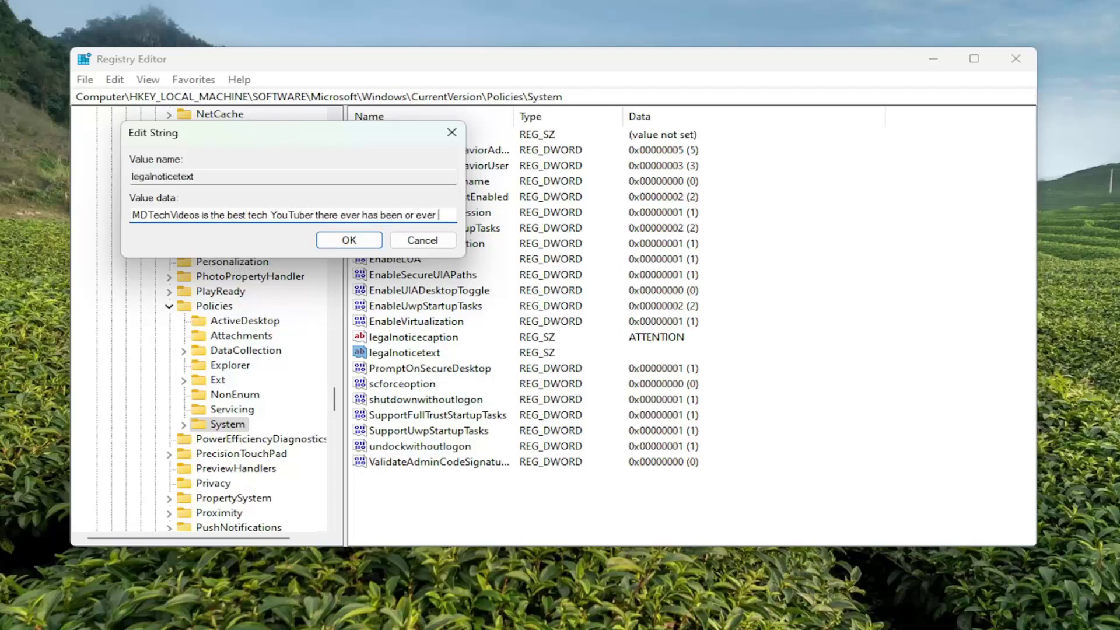
type("will be")
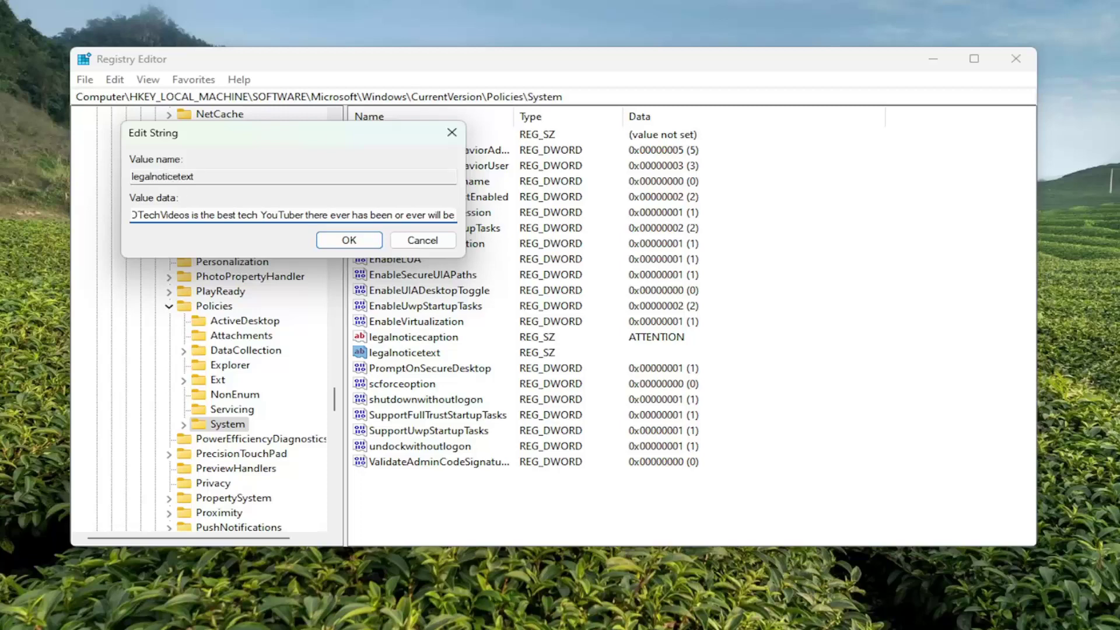
left_click(350, 245)
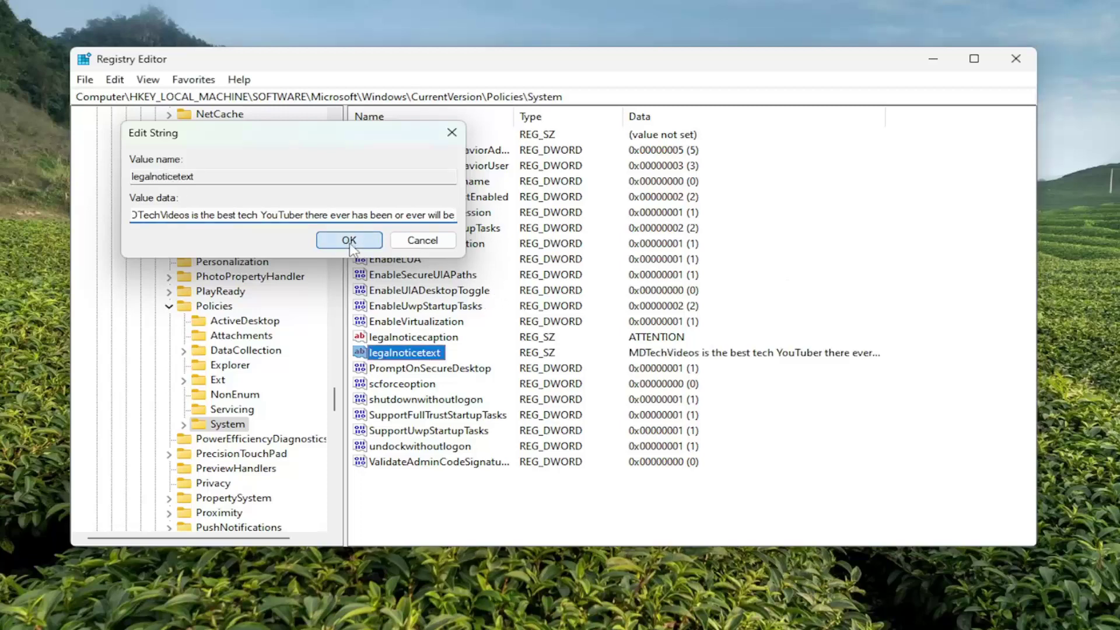
Step: Collapse the Policies, Microsoft, SOFTWARE and HKEY_LOCAL_MACHINE keys, then close Registry Editor
left_click(168, 307)
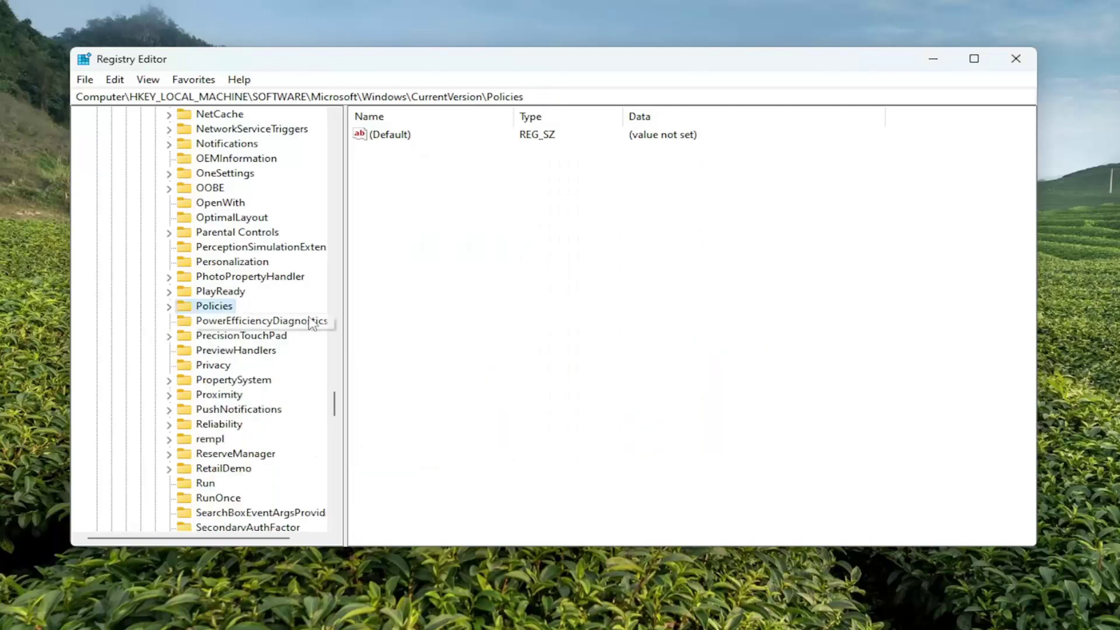
scroll(263, 332, "up", 15)
scroll(262, 263, "up", 15)
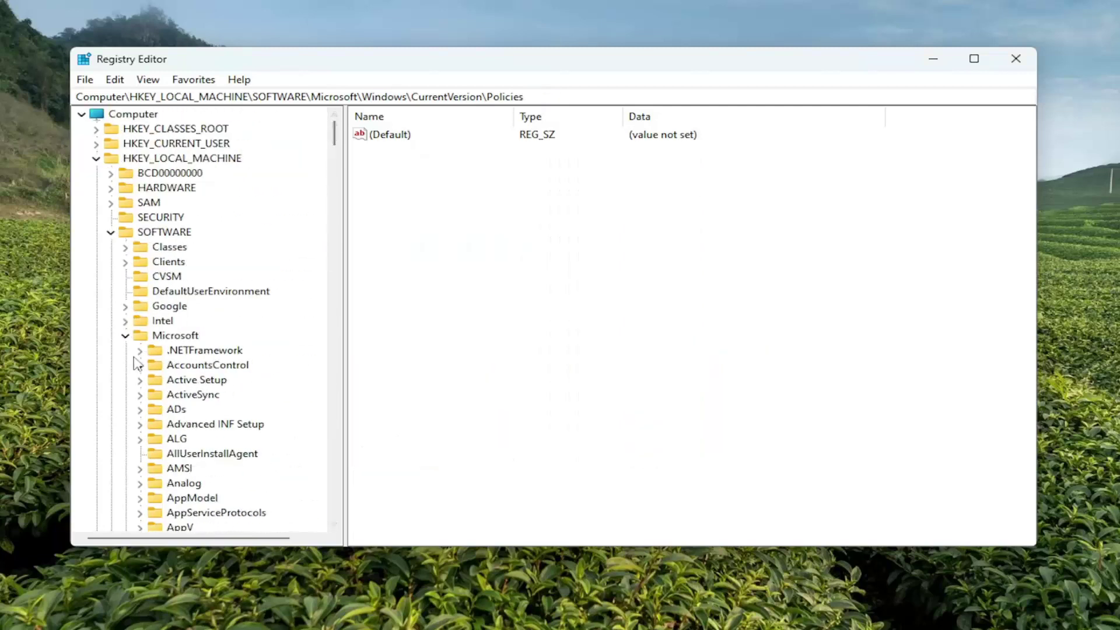
left_click(125, 336)
left_click(111, 232)
left_click(96, 158)
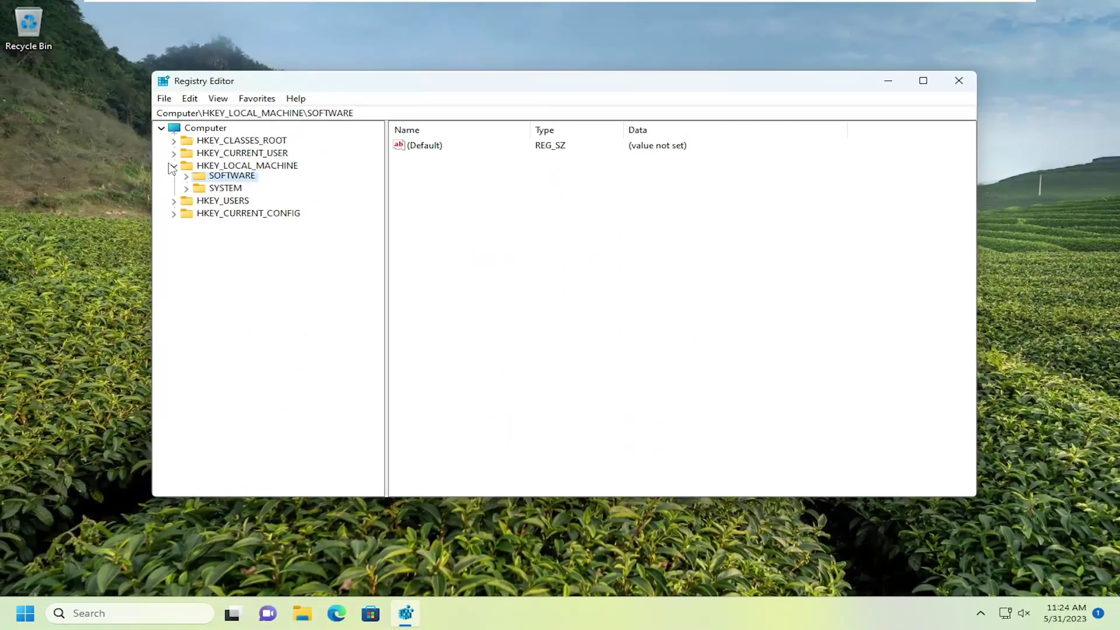
left_click(172, 165)
left_click(960, 80)
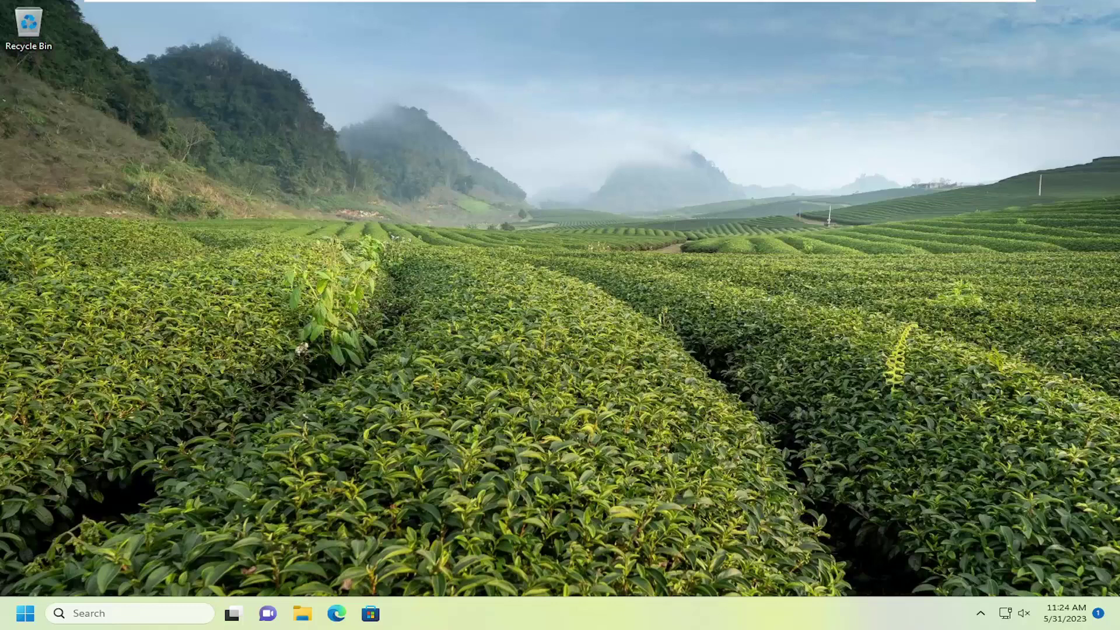
Step: Bring up the Start button's quick-access menu with its power options
right_click(25, 612)
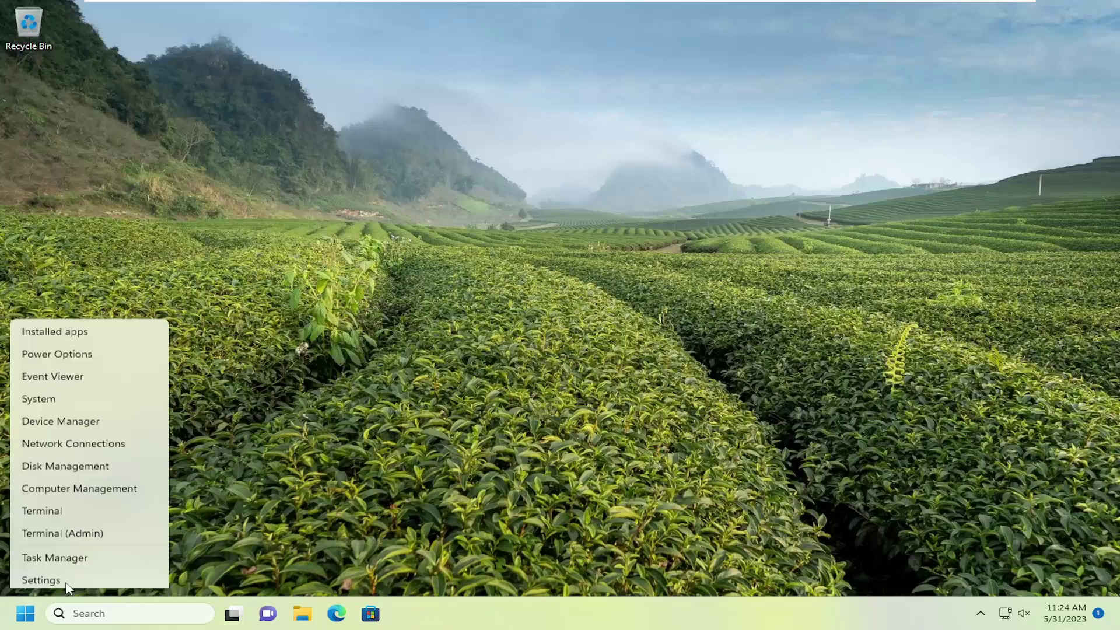